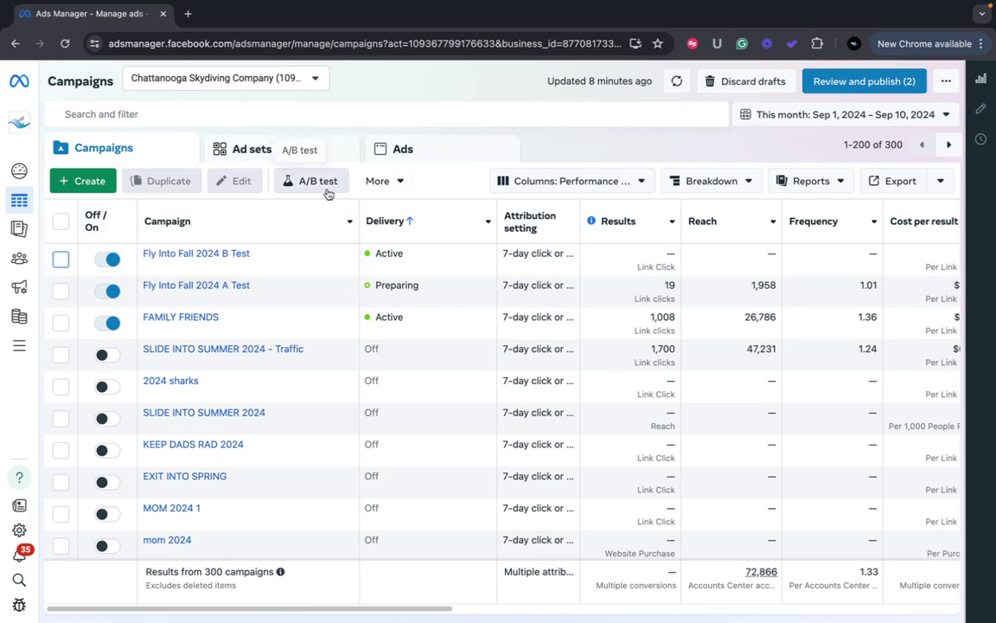
- Open the Fly Into Fall 2024 B Test campaign for editing and examine its ad set's budget, schedule and audience settings
{"action": "left_click", "coordinate": [61, 260]}
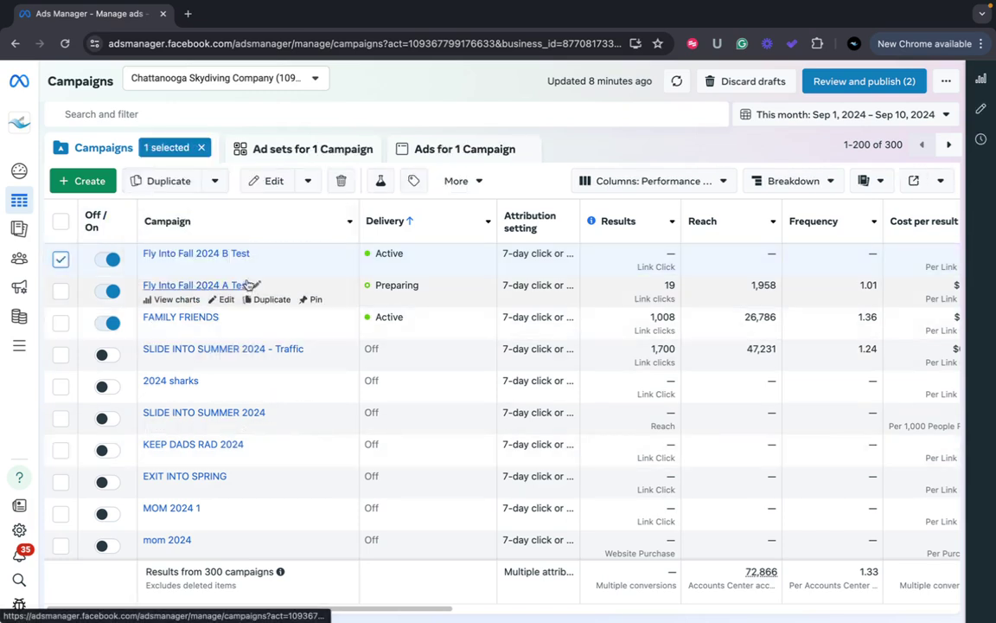
{"action": "left_click", "coordinate": [225, 268]}
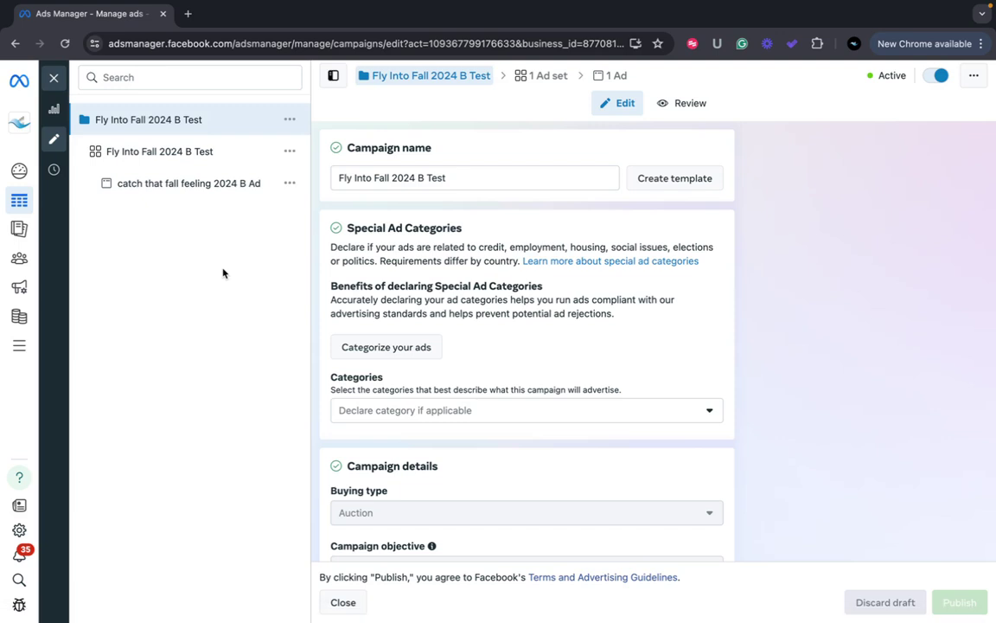
{"action": "left_click", "coordinate": [195, 152]}
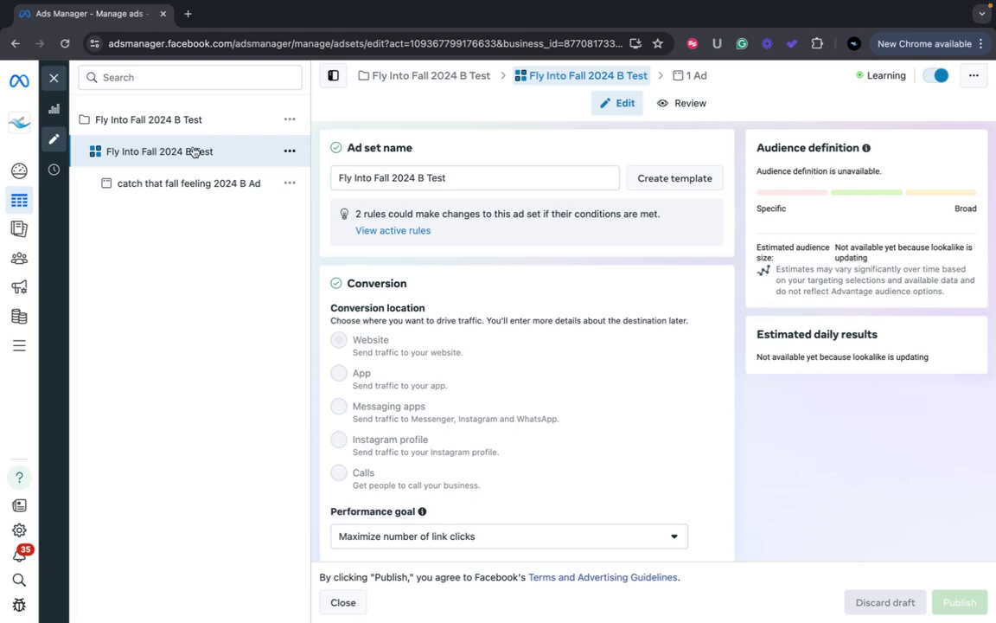
{"action": "scroll", "coordinate": [467, 393], "scroll_direction": "down", "scroll_amount": 10}
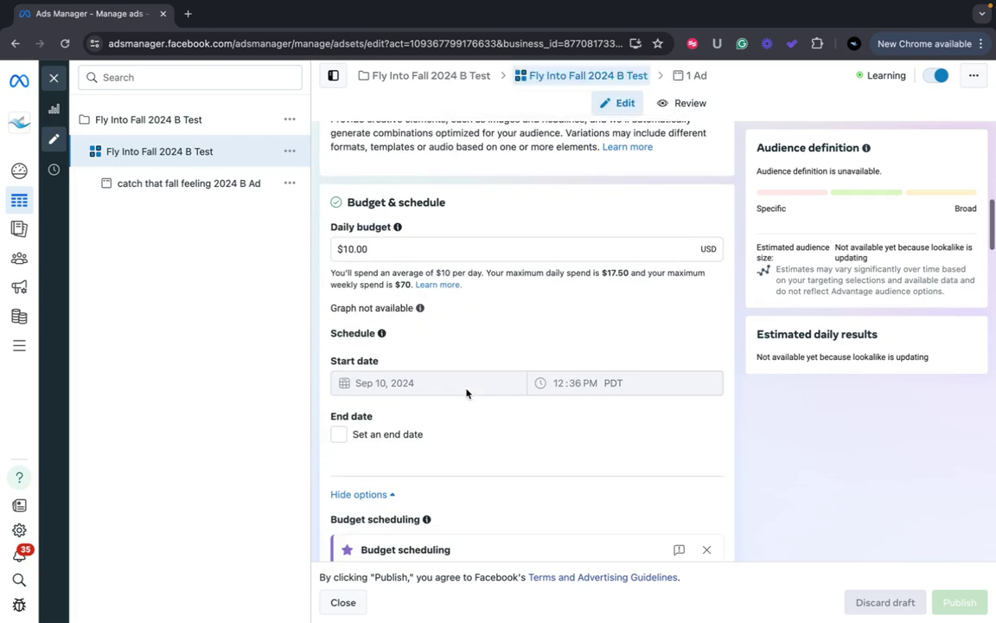
{"action": "scroll", "coordinate": [413, 282], "scroll_direction": "down", "scroll_amount": 5}
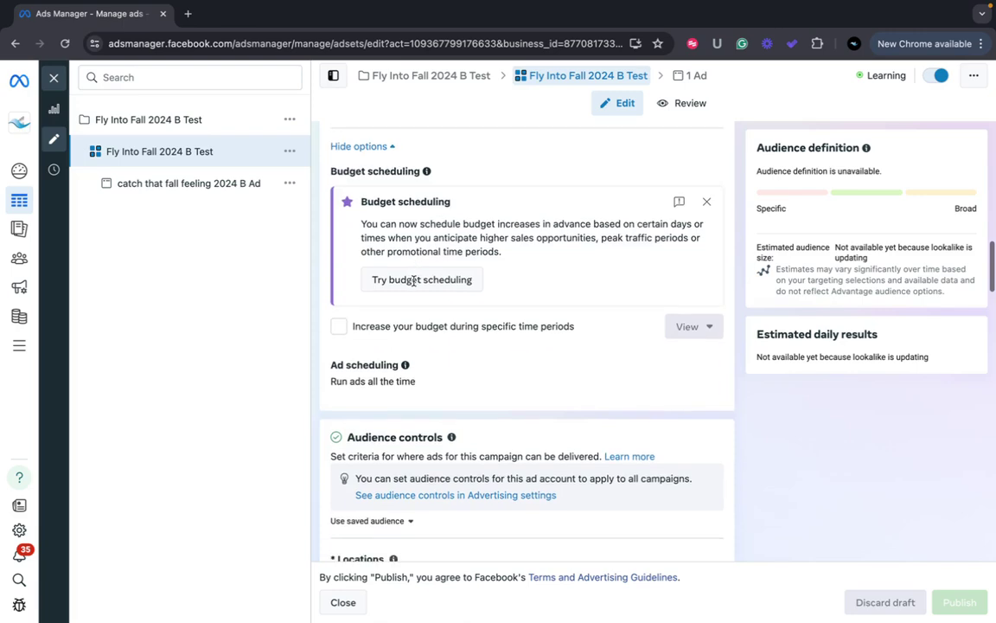
{"action": "scroll", "coordinate": [382, 280], "scroll_direction": "up", "scroll_amount": 8}
- Start an A/B test from the Fly Into Fall 2024 B Test campaign settings, using a copy of this ad
{"action": "left_click", "coordinate": [205, 120]}
{"action": "scroll", "coordinate": [485, 293], "scroll_direction": "down", "scroll_amount": 7}
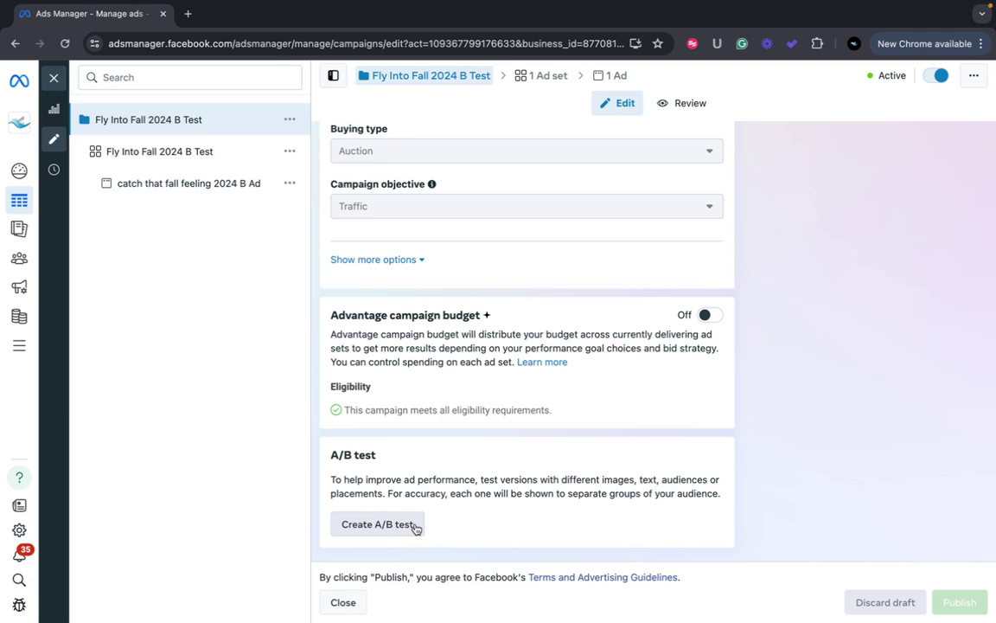
{"action": "left_click", "coordinate": [414, 525]}
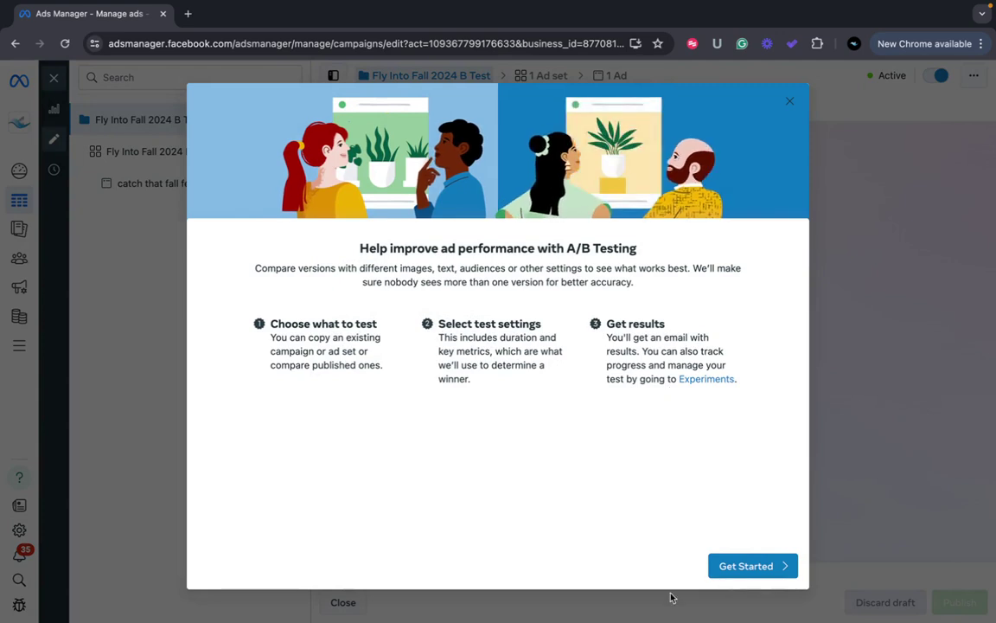
{"action": "left_click", "coordinate": [737, 568]}
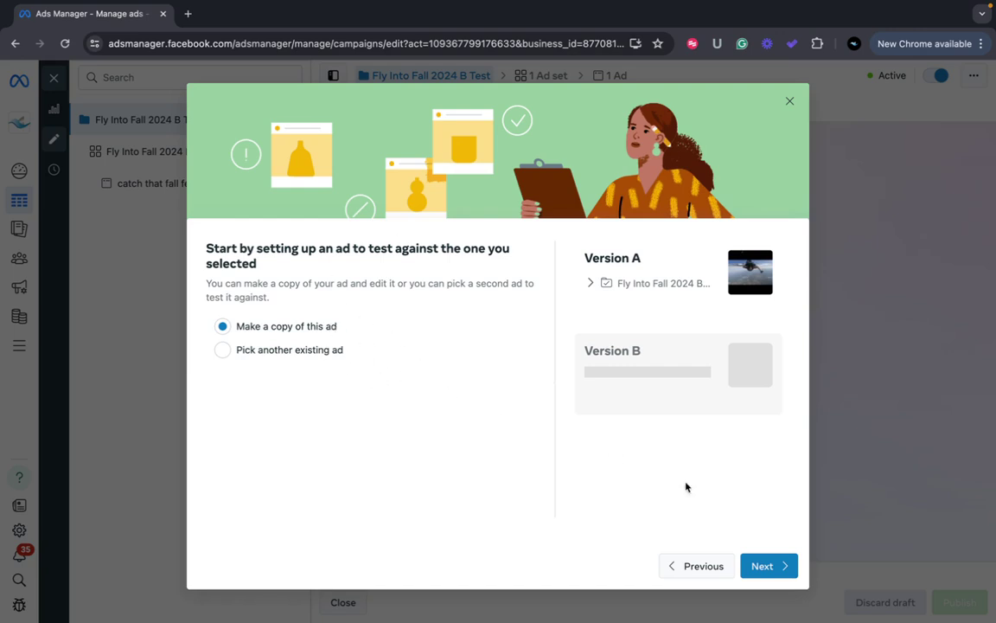
{"action": "left_click", "coordinate": [762, 567]}
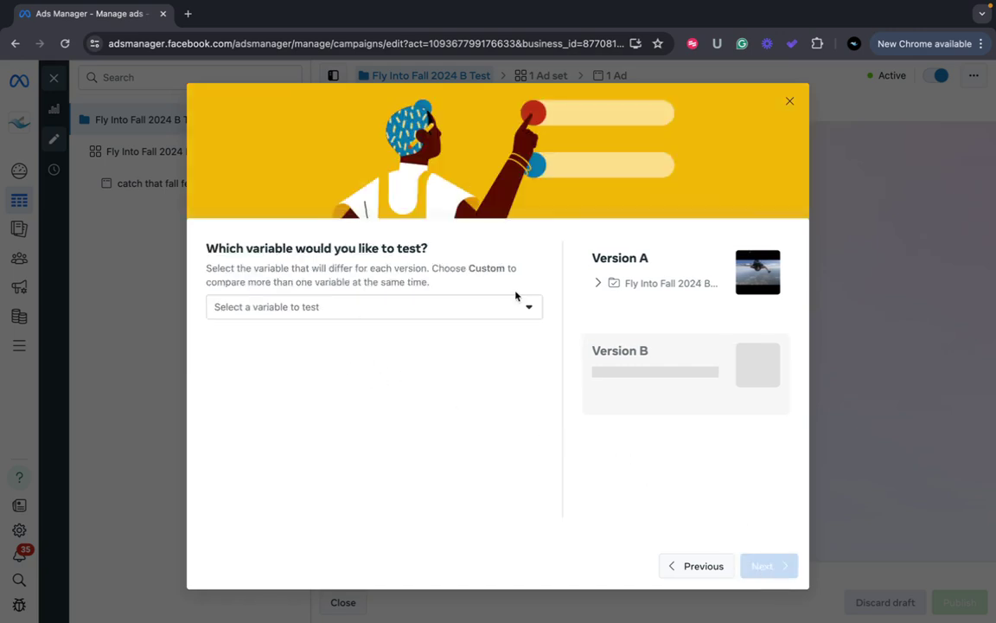
- Set the A/B test variable to Creative, choose catch that fall feeling 2024 B Ad to copy, and proceed to the test settings
{"action": "left_click", "coordinate": [529, 311]}
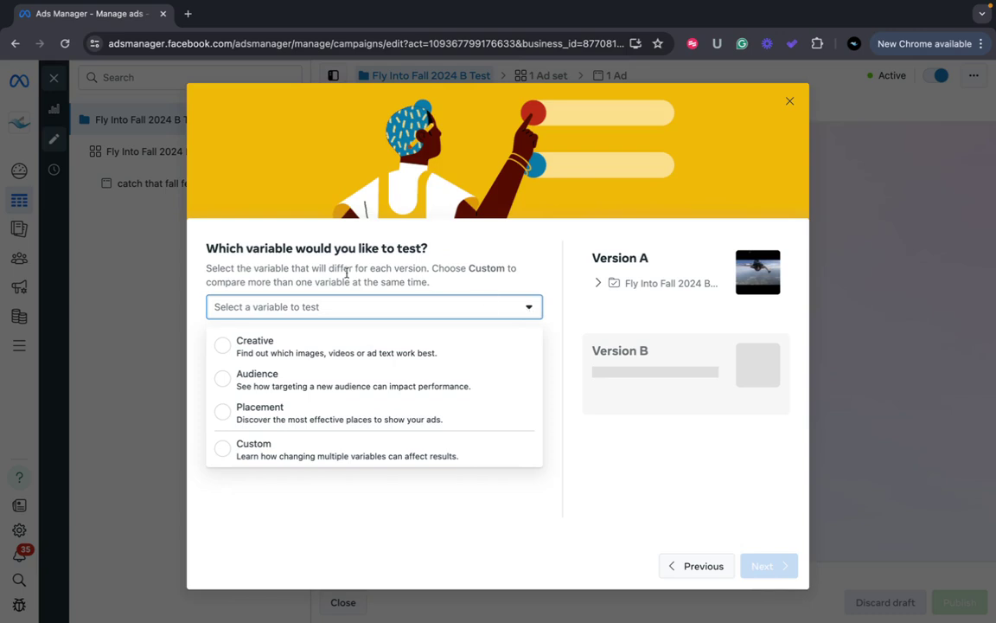
{"action": "left_click", "coordinate": [357, 349]}
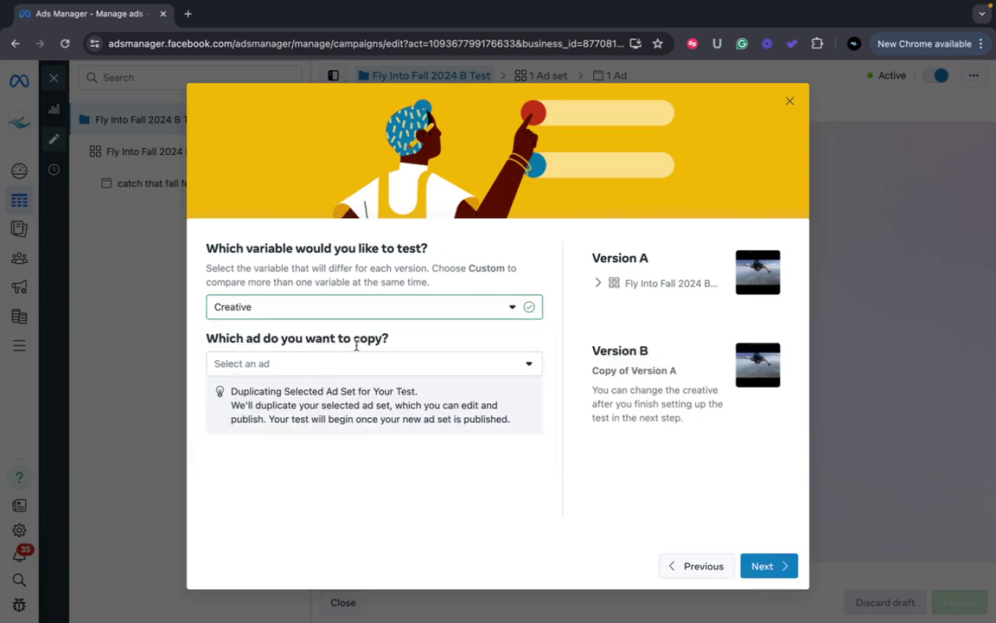
{"action": "left_click", "coordinate": [524, 364]}
{"action": "left_click", "coordinate": [410, 398]}
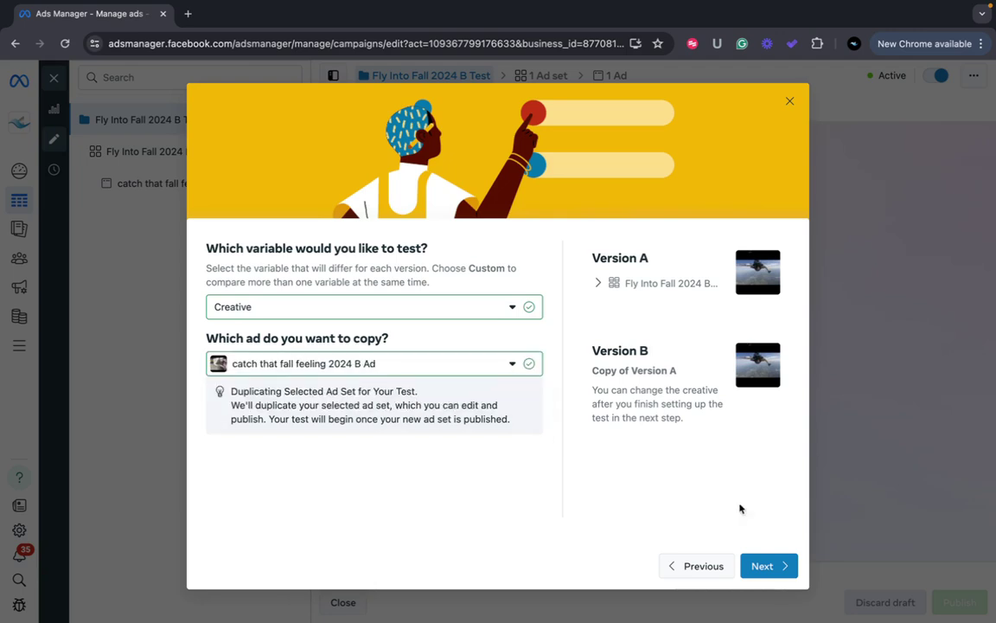
{"action": "left_click", "coordinate": [762, 565]}
{"action": "scroll", "coordinate": [458, 398], "scroll_direction": "down", "scroll_amount": 1}
{"action": "scroll", "coordinate": [459, 398], "scroll_direction": "up", "scroll_amount": 1}
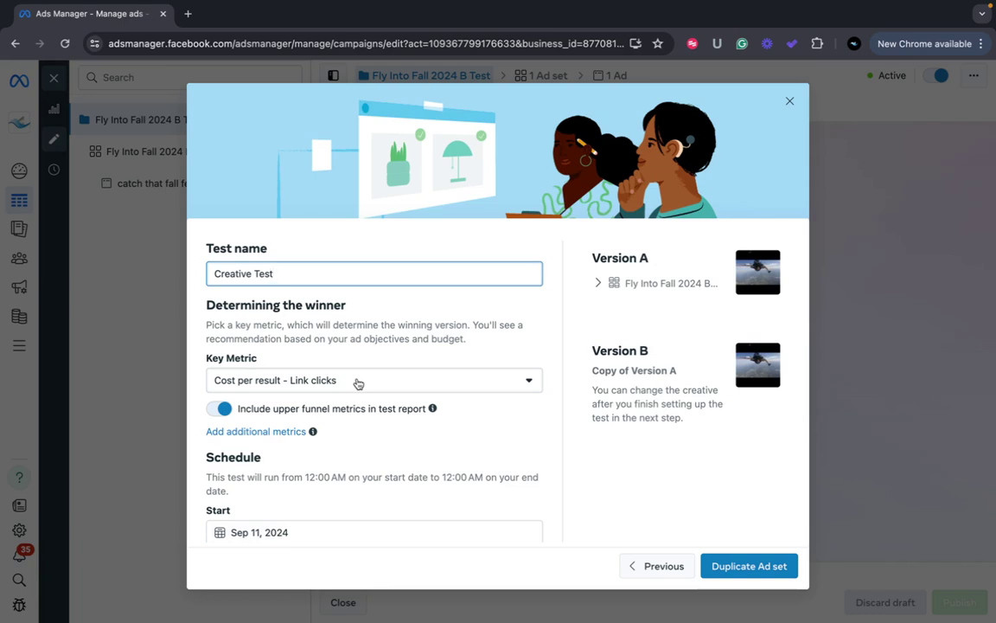
- Go back through the A/B test setup and reselect catch that fall feeling 2024 B Ad as the ad to copy
{"action": "left_click", "coordinate": [633, 566]}
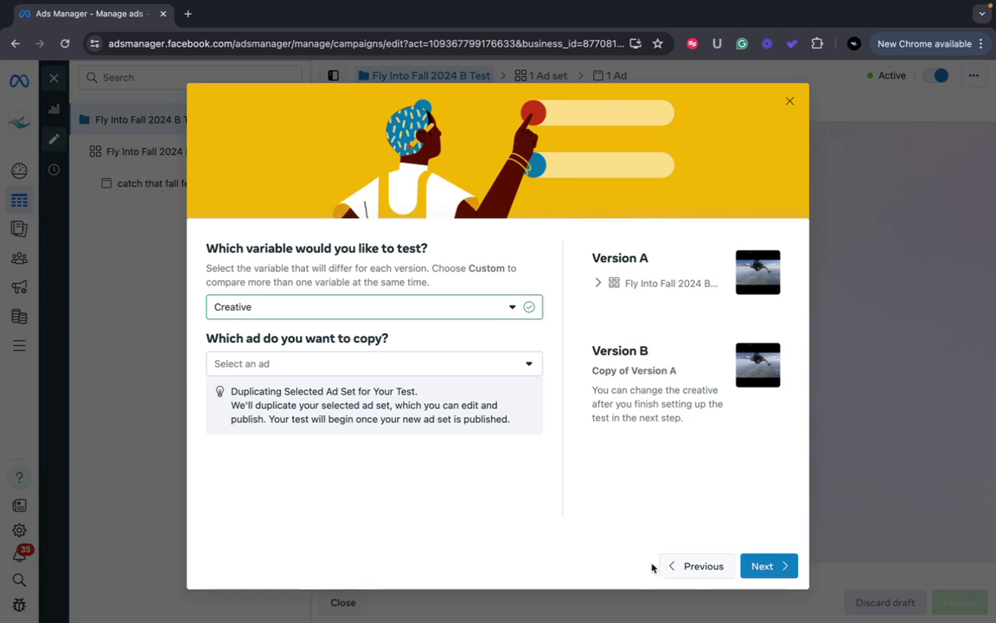
{"action": "left_click", "coordinate": [696, 569]}
{"action": "left_click", "coordinate": [770, 566]}
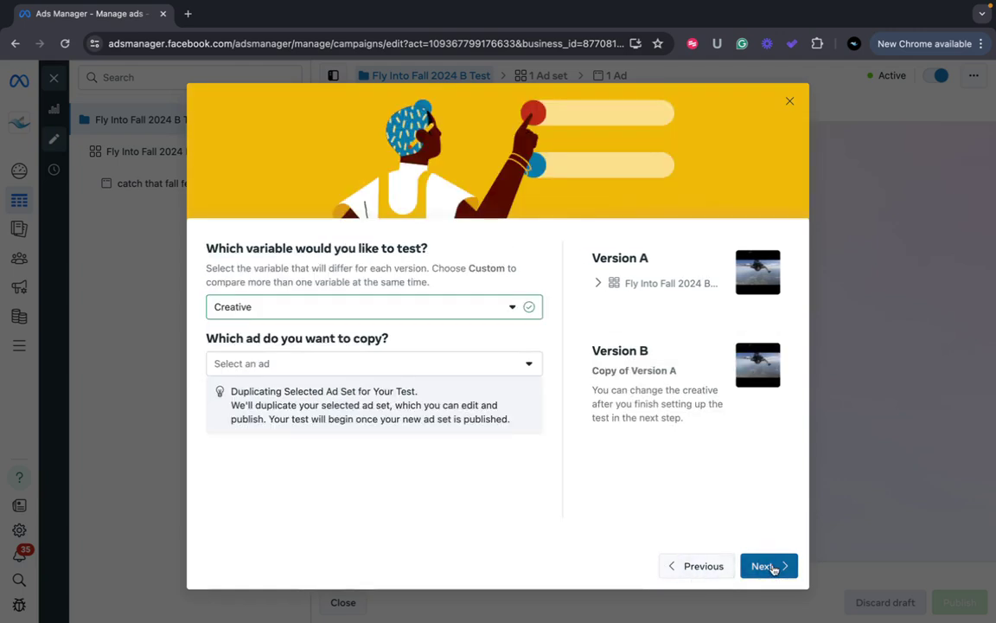
{"action": "left_click", "coordinate": [524, 364]}
{"action": "left_click", "coordinate": [303, 396]}
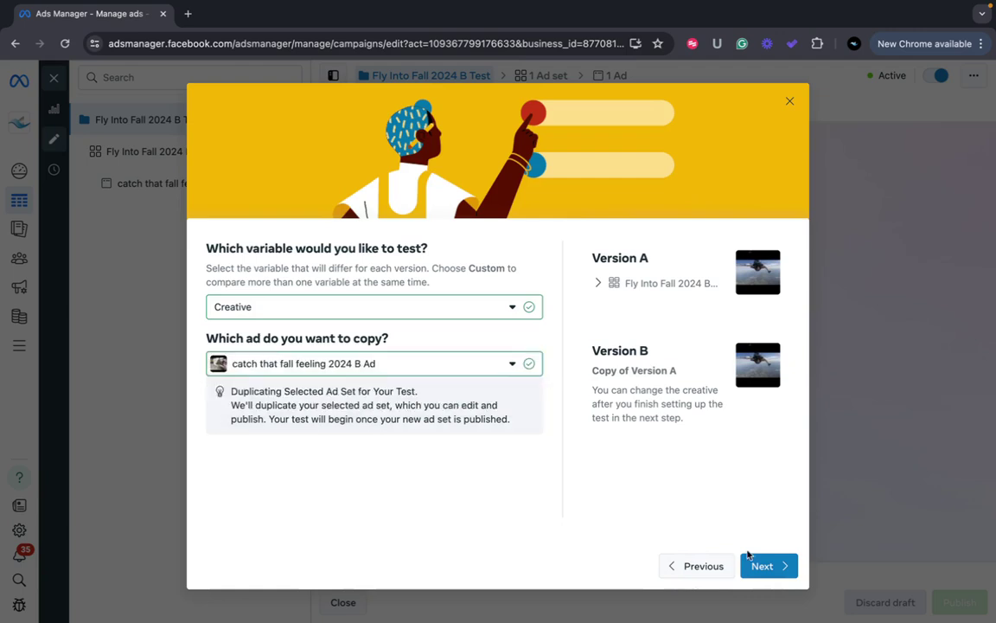
{"action": "left_click", "coordinate": [763, 565]}
- Review the A/B test's key metric and schedule settings, and leave the setup and campaign editor without duplicating the ad set
{"action": "scroll", "coordinate": [597, 447], "scroll_direction": "down", "scroll_amount": 5}
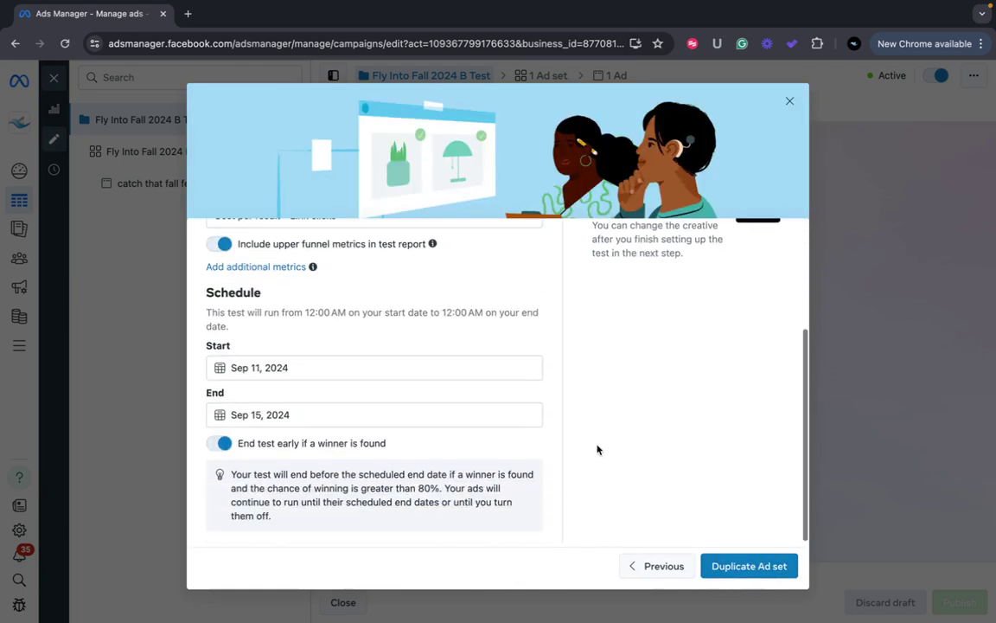
{"action": "scroll", "coordinate": [596, 450], "scroll_direction": "up", "scroll_amount": 5}
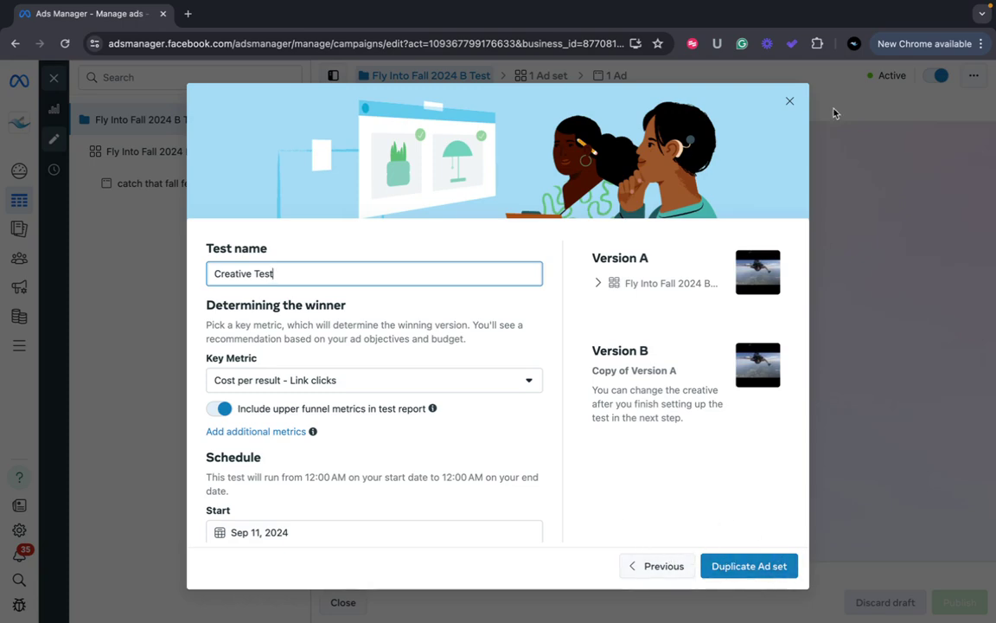
{"action": "left_click", "coordinate": [789, 101]}
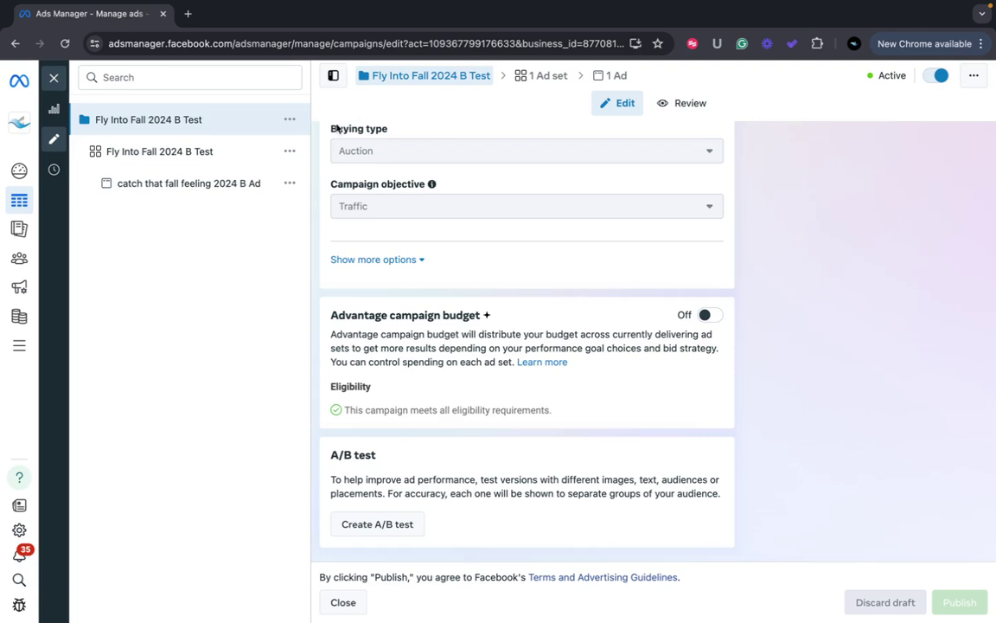
{"action": "left_click", "coordinate": [53, 79]}
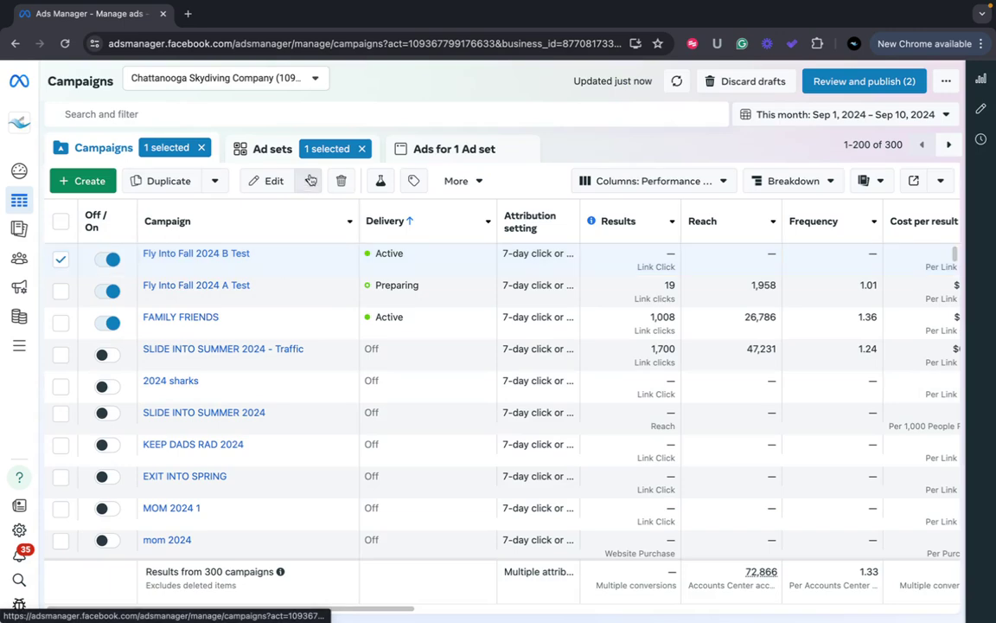
- Switch to the last ad account in the account list, the one below Rhodes Fabrication
{"action": "left_click", "coordinate": [313, 78]}
{"action": "scroll", "coordinate": [270, 317], "scroll_direction": "down", "scroll_amount": 5}
{"action": "left_click", "coordinate": [229, 349]}
{"action": "scroll", "coordinate": [291, 258], "scroll_direction": "down", "scroll_amount": 5}
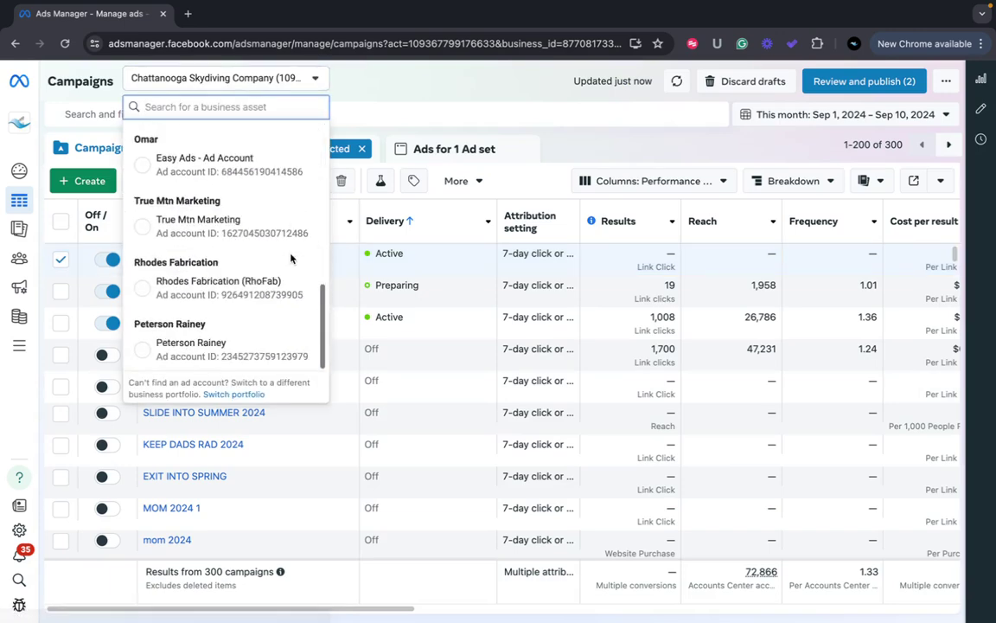
{"action": "left_click", "coordinate": [188, 346]}
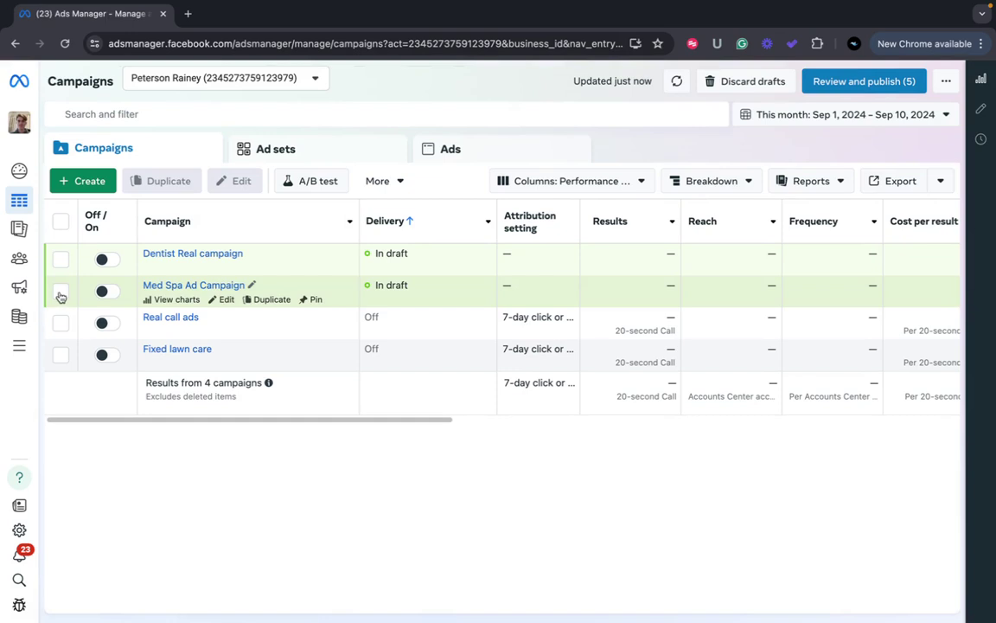
- Duplicate the Med Spa Ad Campaign as 1 copy, keeping existing reactions, comments and shares on the new ads
{"action": "left_click", "coordinate": [60, 292]}
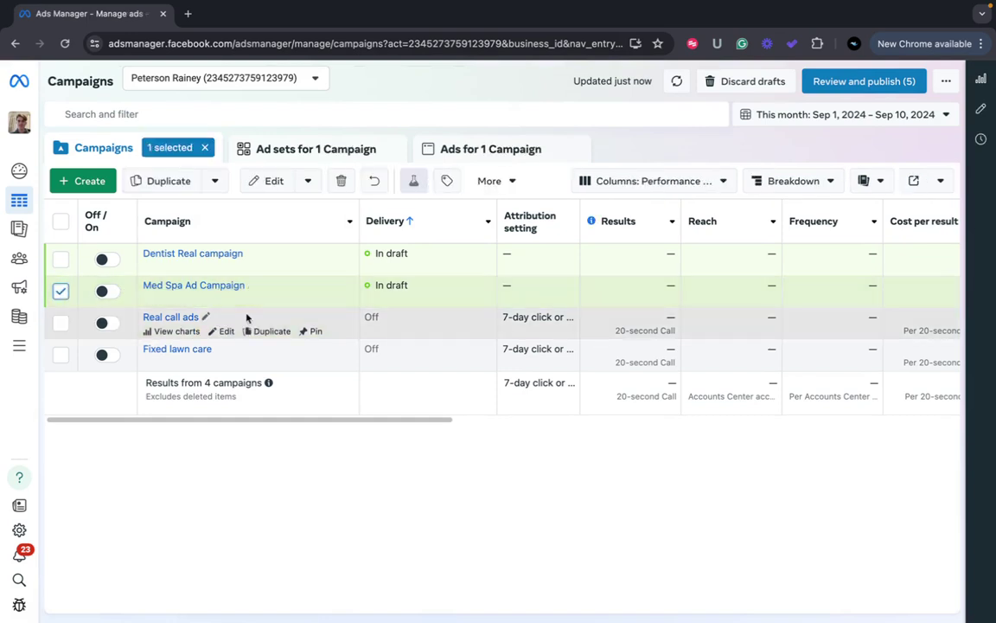
{"action": "left_click", "coordinate": [271, 299]}
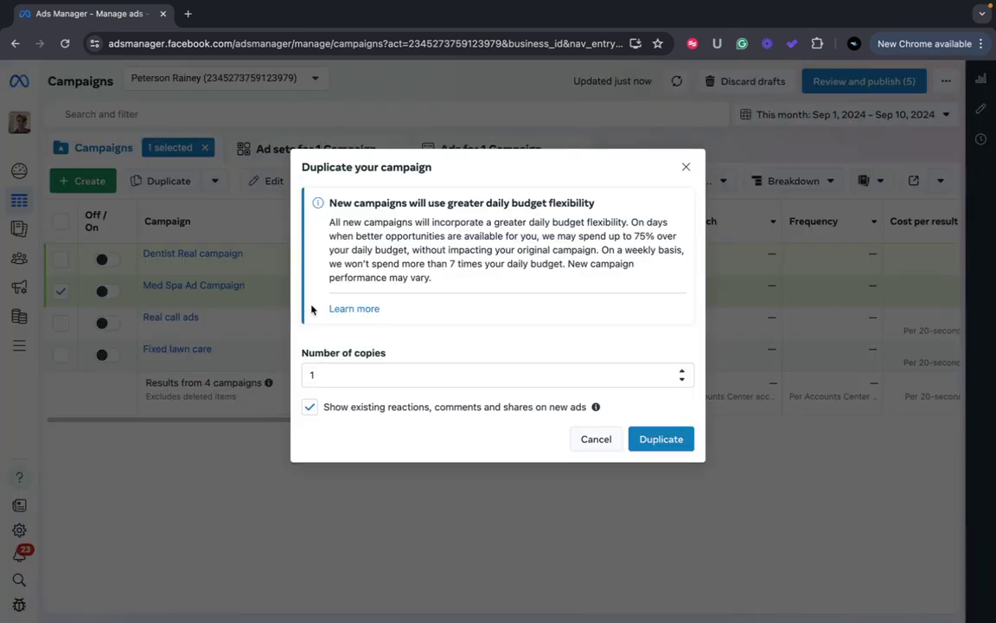
{"action": "left_click", "coordinate": [658, 439]}
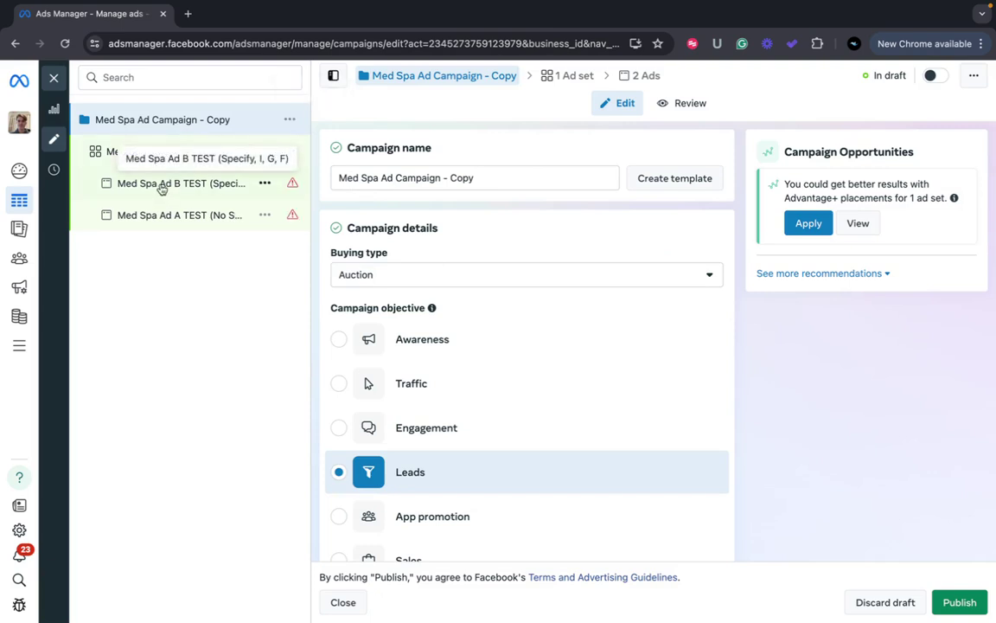
- Try Website as the conversion location of the copied campaign's Med Spa Ad Set and set it back to Calls
{"action": "scroll", "coordinate": [488, 255], "scroll_direction": "down", "scroll_amount": 5}
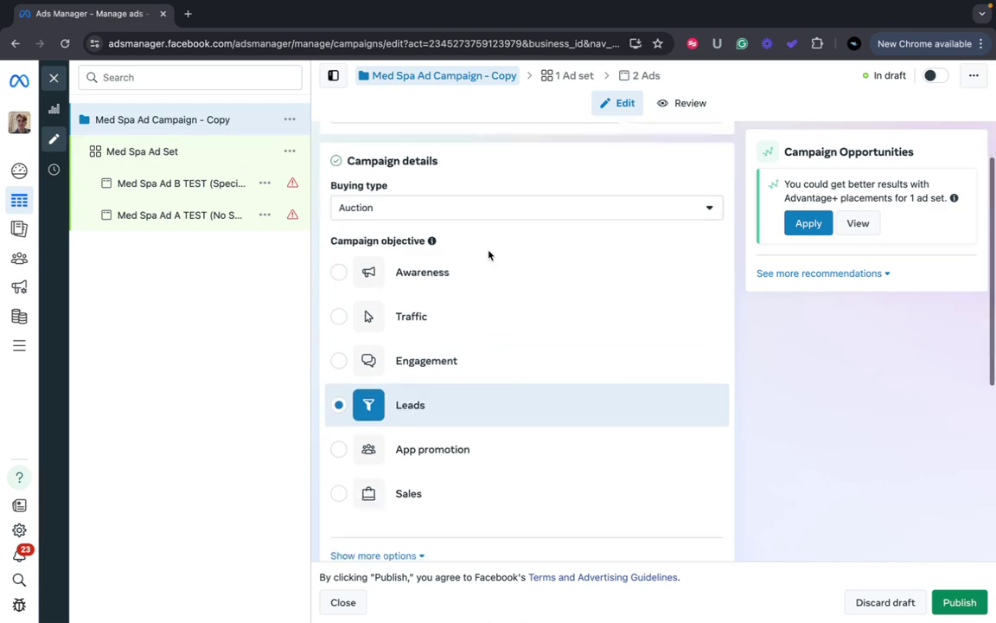
{"action": "left_click", "coordinate": [177, 155]}
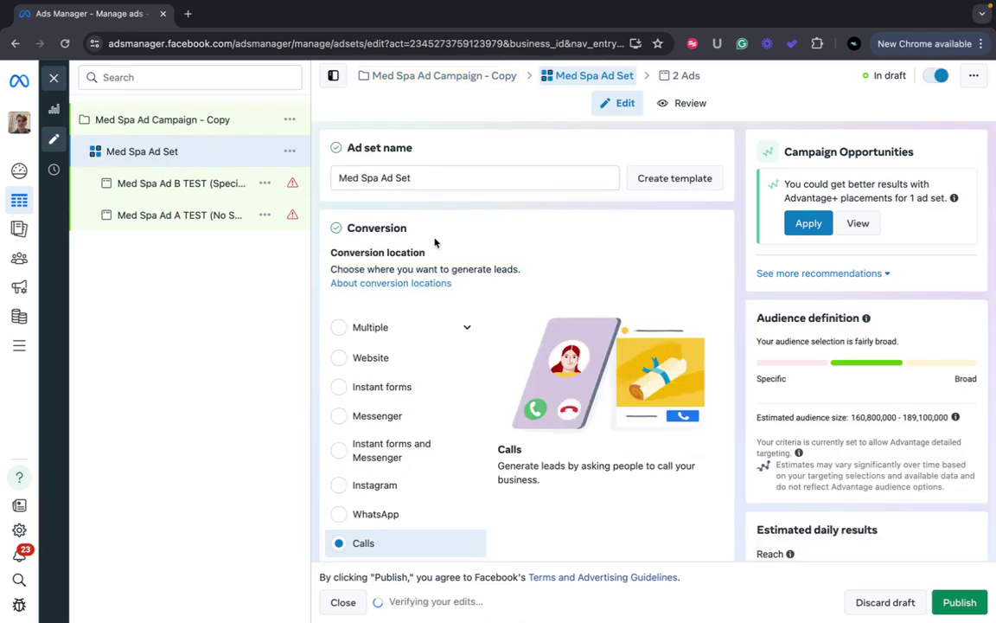
{"action": "scroll", "coordinate": [493, 299], "scroll_direction": "down", "scroll_amount": 1}
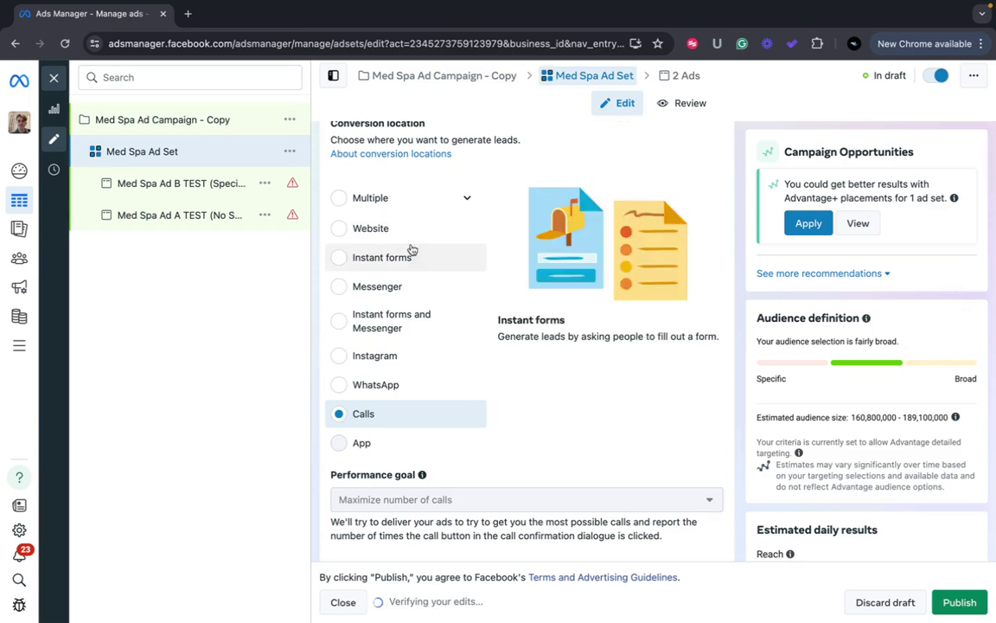
{"action": "left_click", "coordinate": [339, 229]}
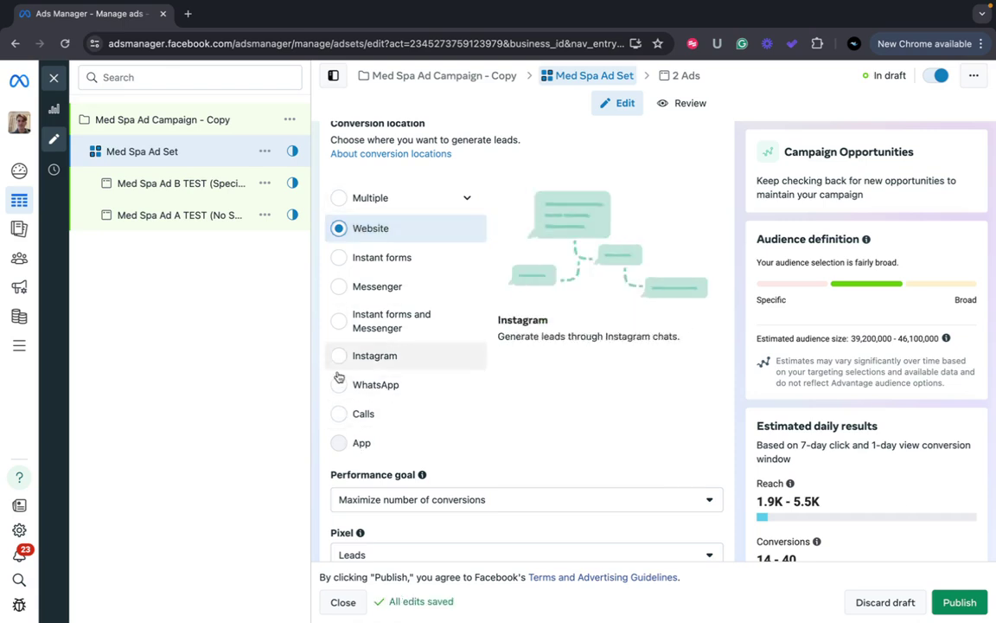
{"action": "left_click", "coordinate": [339, 414]}
- Enter "Skin Care" as the primary text of Med Spa Ad A TEST and review the ad's remaining settings
{"action": "left_click", "coordinate": [179, 215]}
{"action": "scroll", "coordinate": [413, 284], "scroll_direction": "down", "scroll_amount": 10}
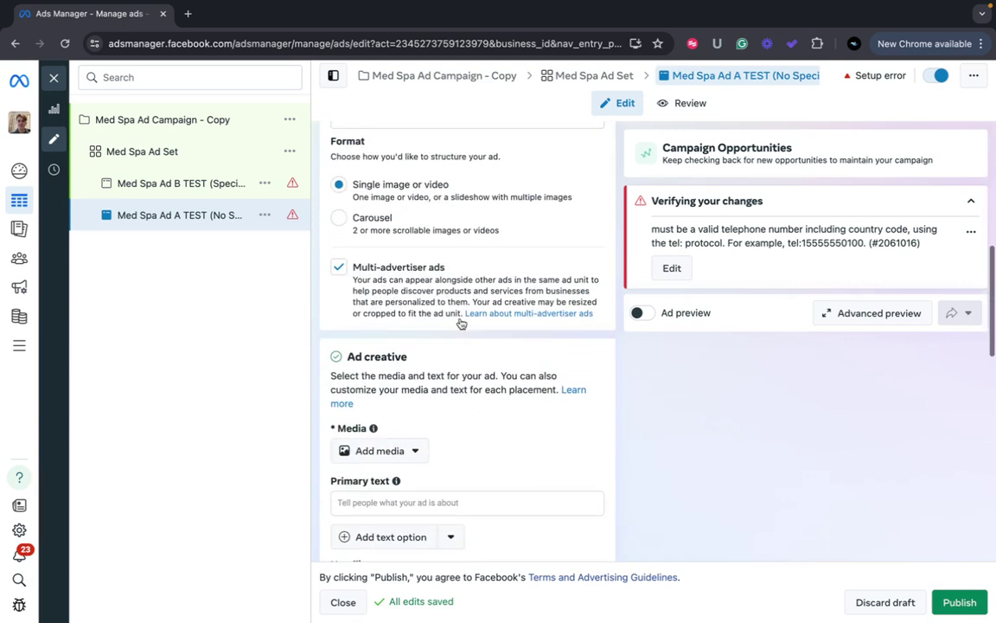
{"action": "scroll", "coordinate": [462, 323], "scroll_direction": "down", "scroll_amount": 3}
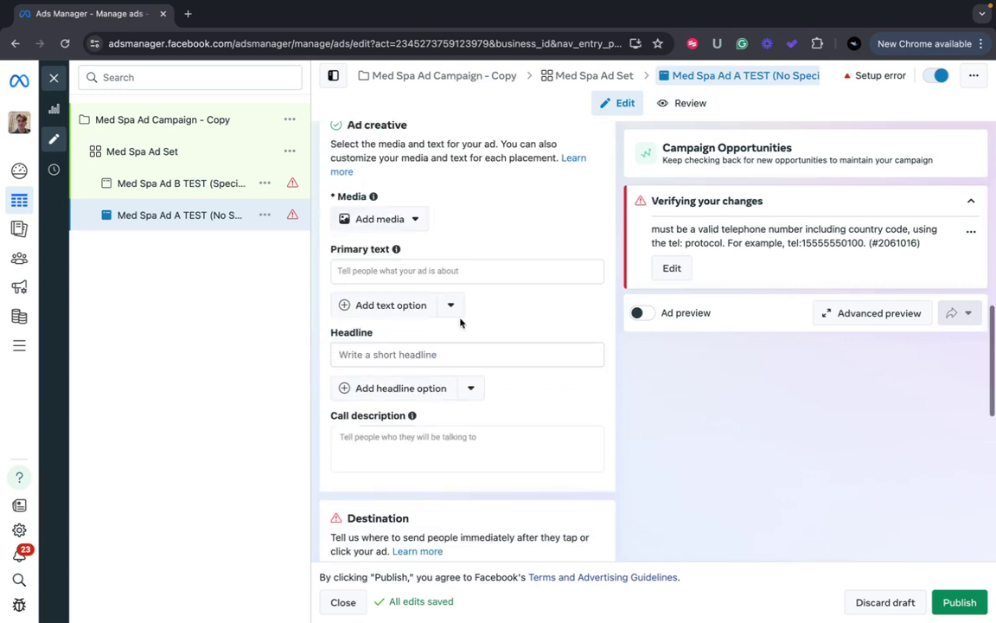
{"action": "left_click", "coordinate": [449, 271]}
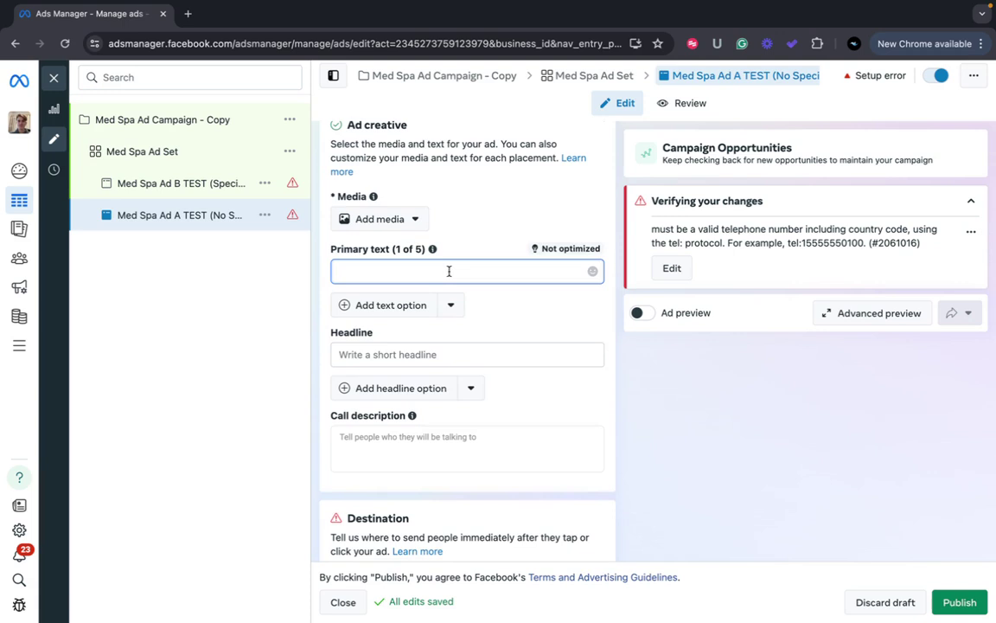
{"action": "type", "text": "Skin Care"}
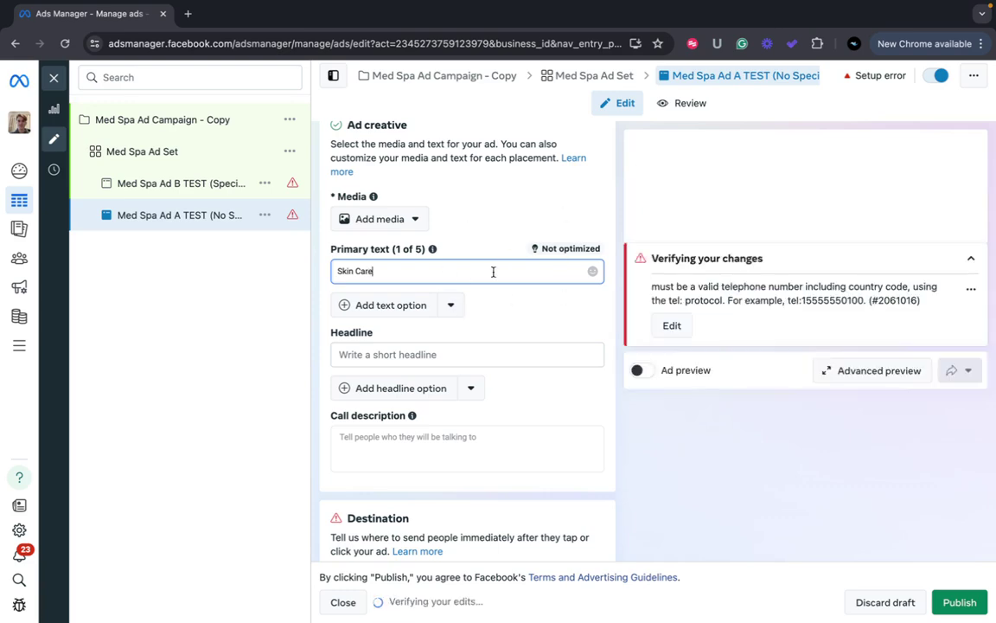
{"action": "scroll", "coordinate": [492, 273], "scroll_direction": "down", "scroll_amount": 10}
{"action": "scroll", "coordinate": [493, 273], "scroll_direction": "up", "scroll_amount": 20}
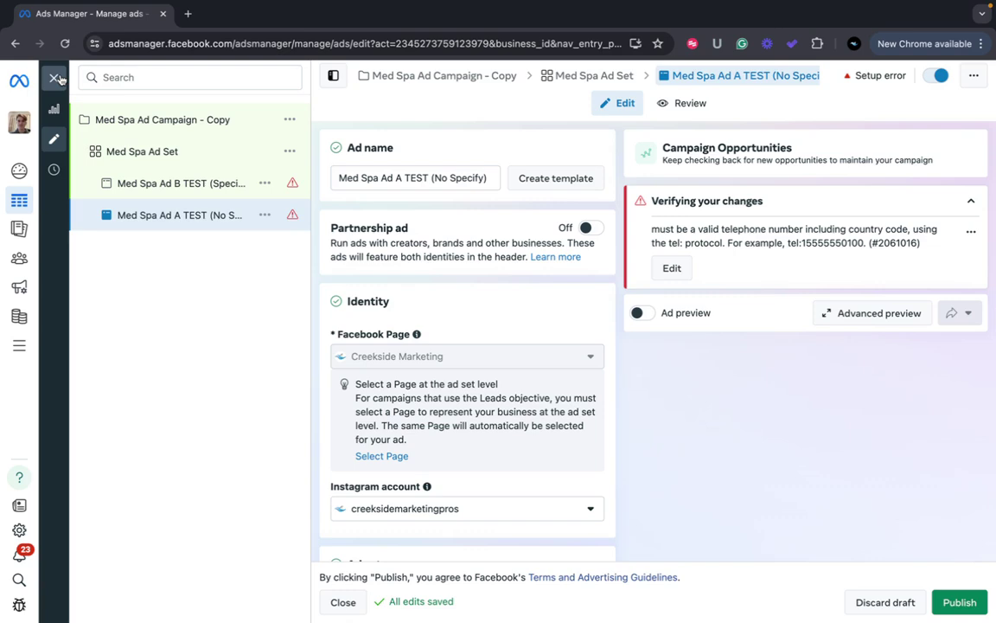
{"action": "key", "text": "ctrl+Left"}
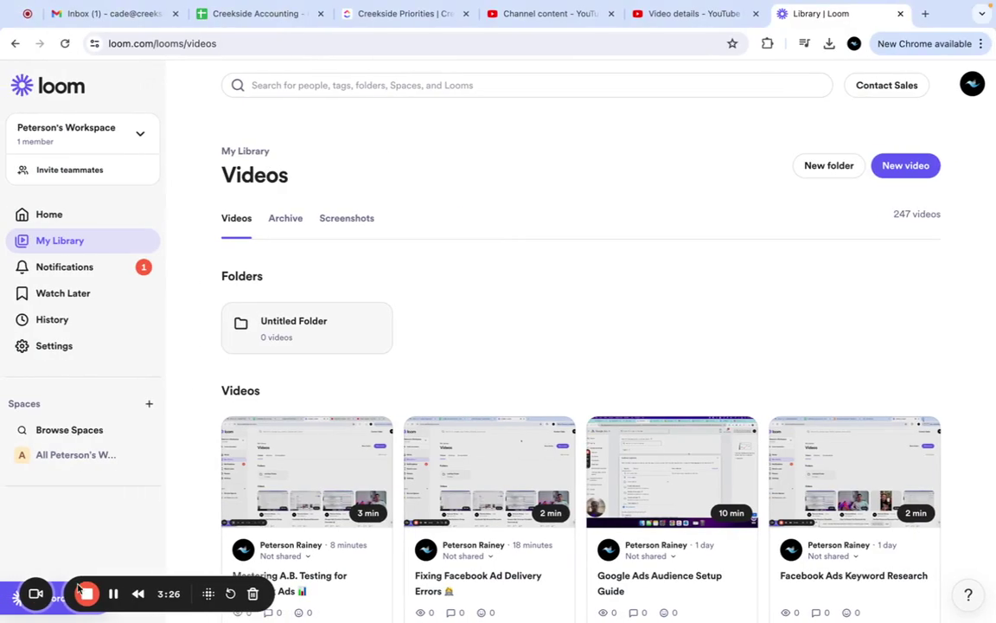